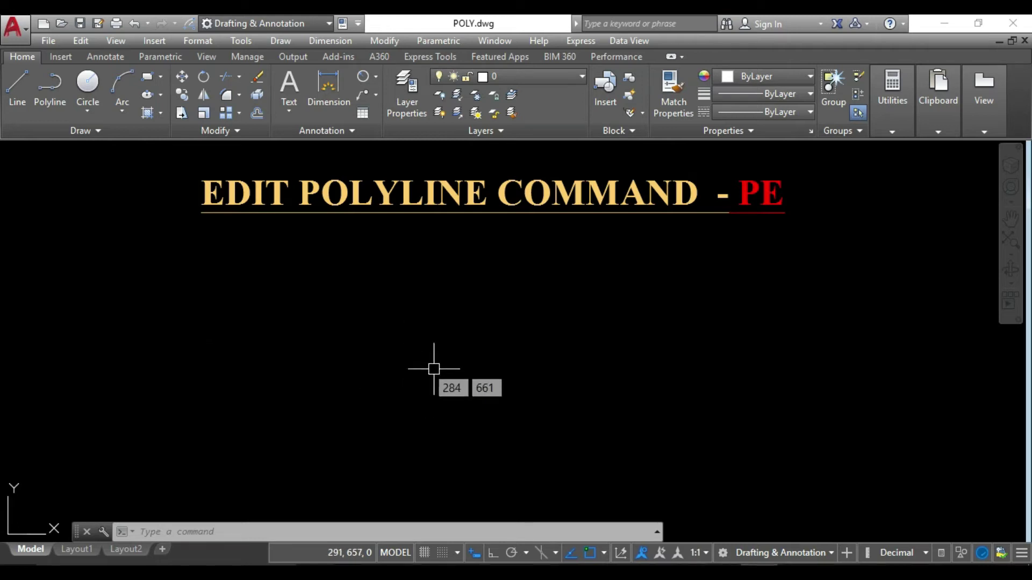
- Preview the Edit Polyline tool in the expanded Modify panel, then cancel back to an idle prompt
left_click(227, 134)
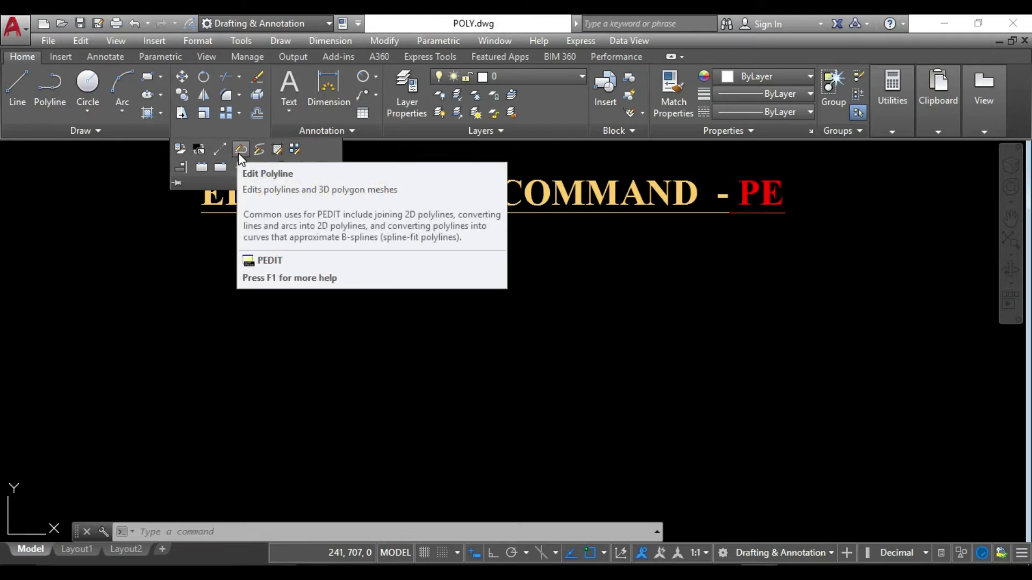
key("Escape")
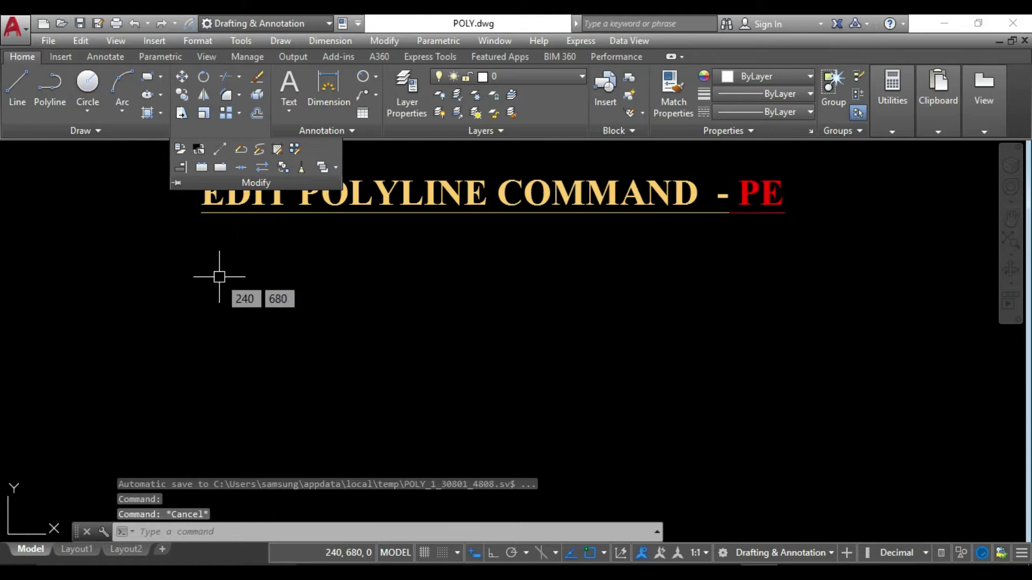
key("Escape")
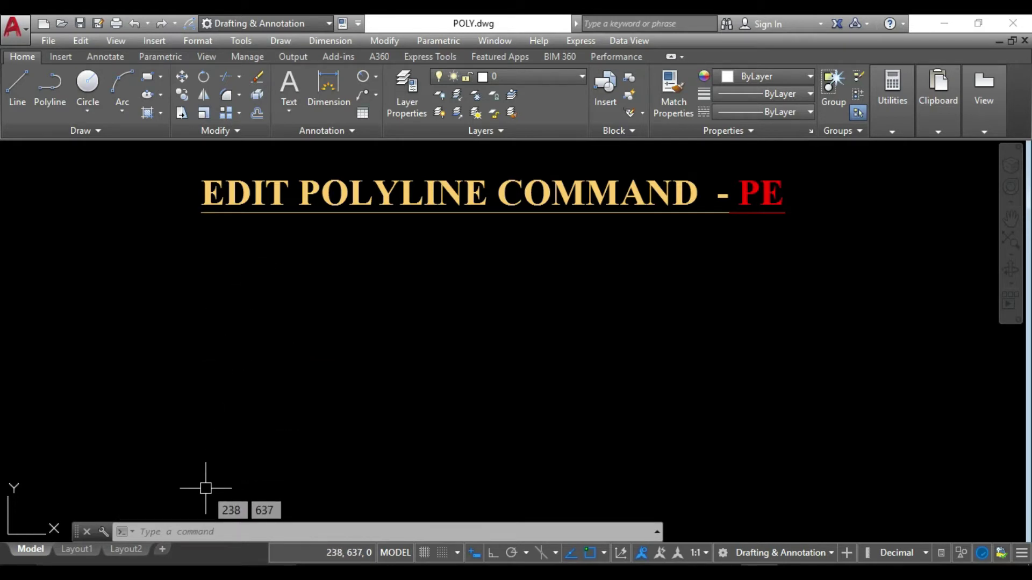
- Draw a closed three-line triangle below the heading and show that one edge is separate
left_click(16, 88)
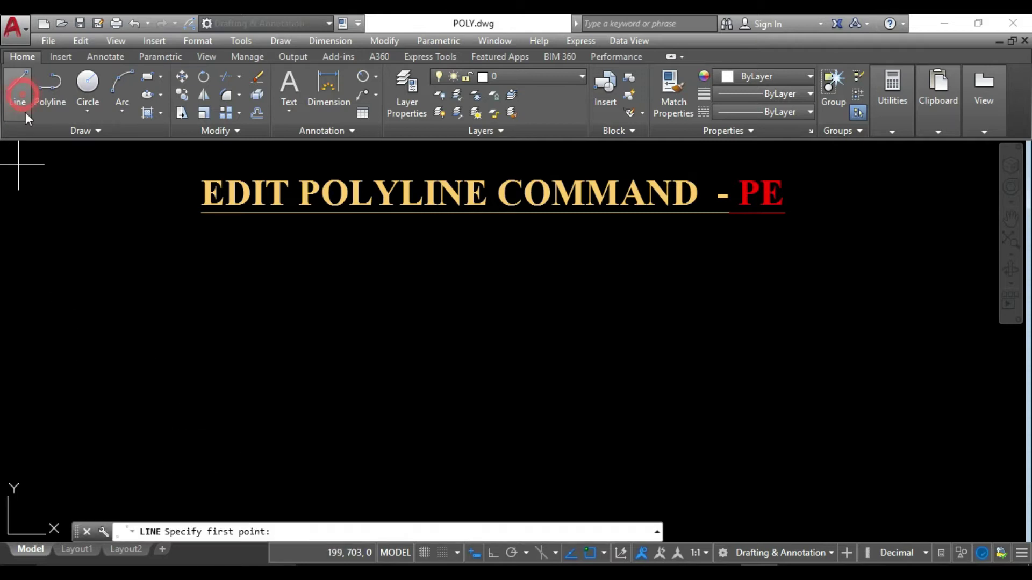
left_click(239, 305)
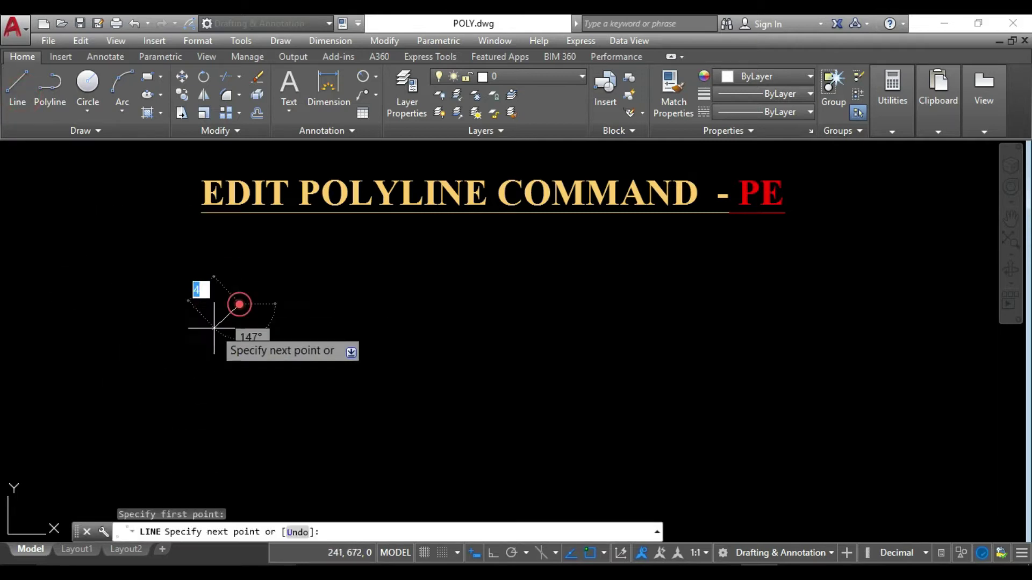
left_click(150, 395)
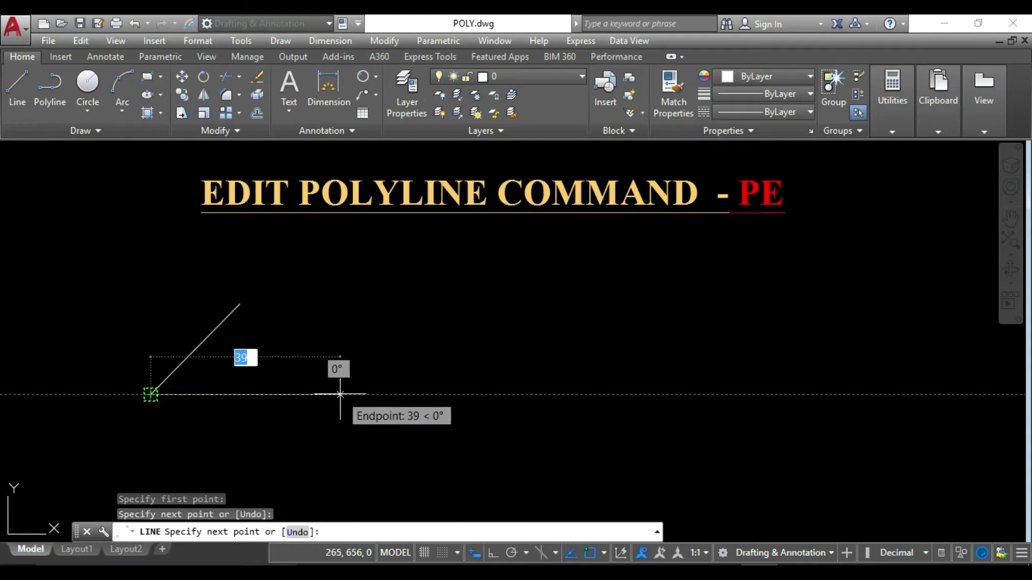
left_click(302, 395)
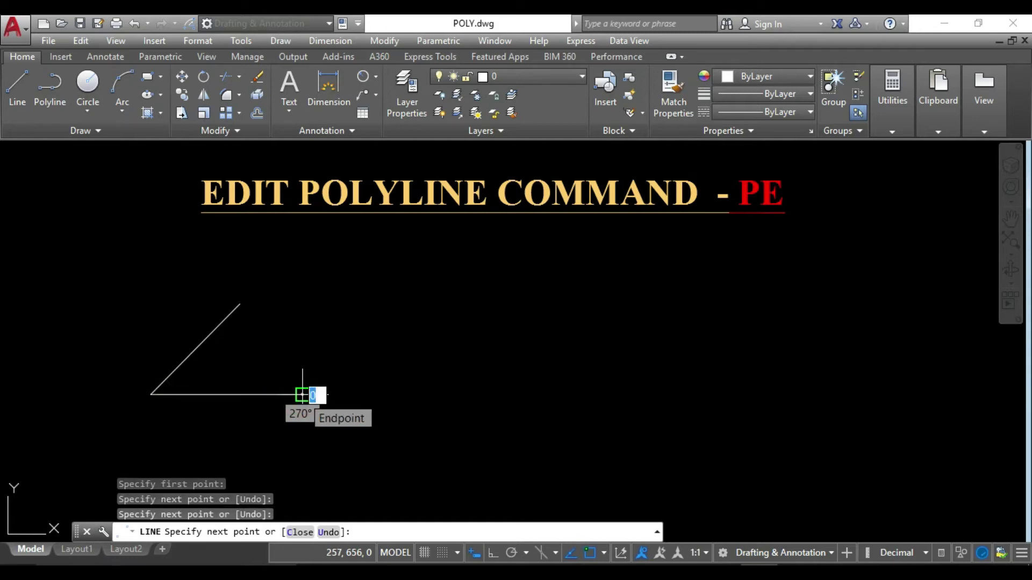
type("c")
key("Return")
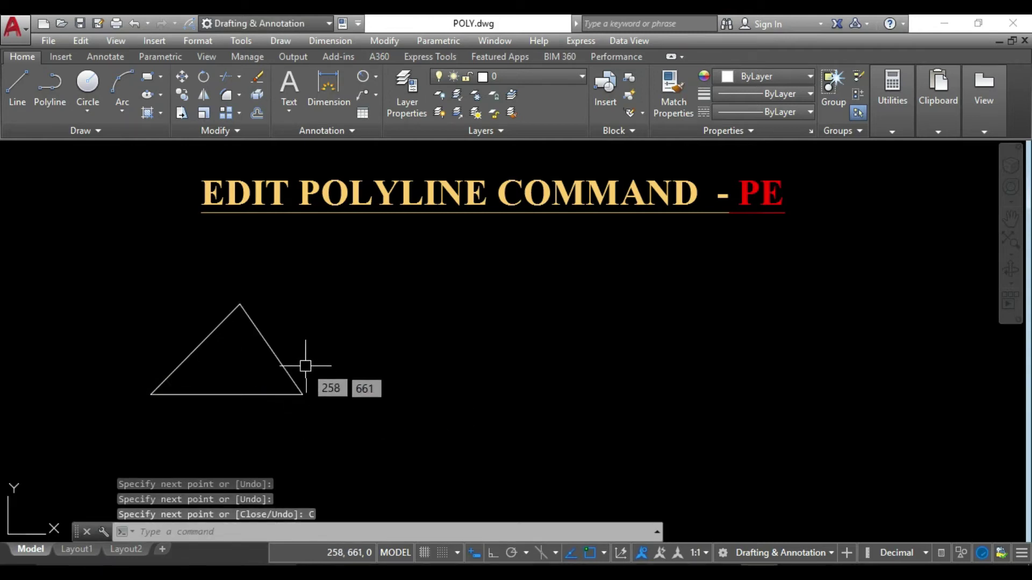
left_click(273, 362)
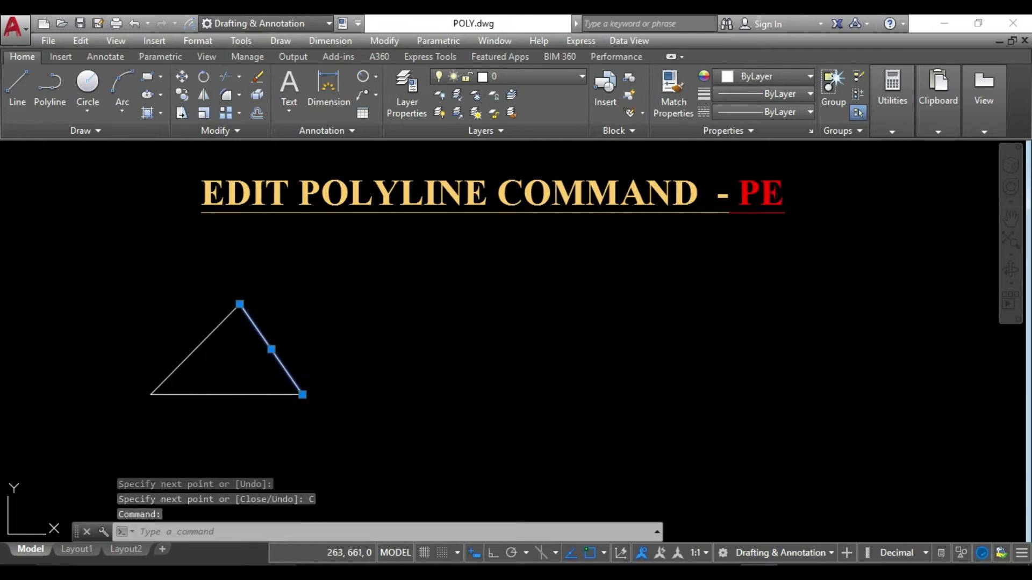
key("Escape")
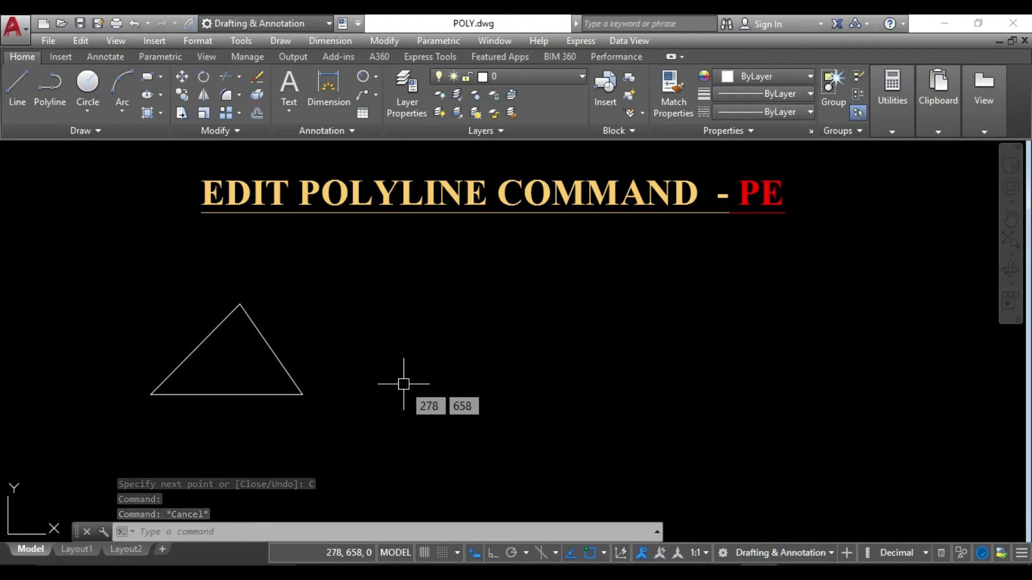
- Run PEDIT in Multiple mode on the triangle's three lines and convert them to polylines
type("PE")
key("Return")
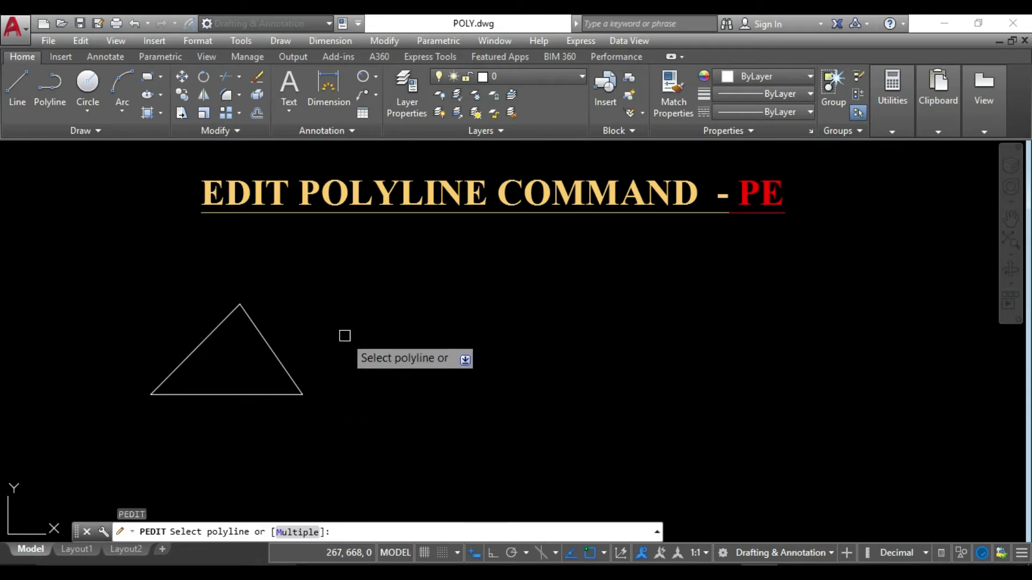
left_click(297, 533)
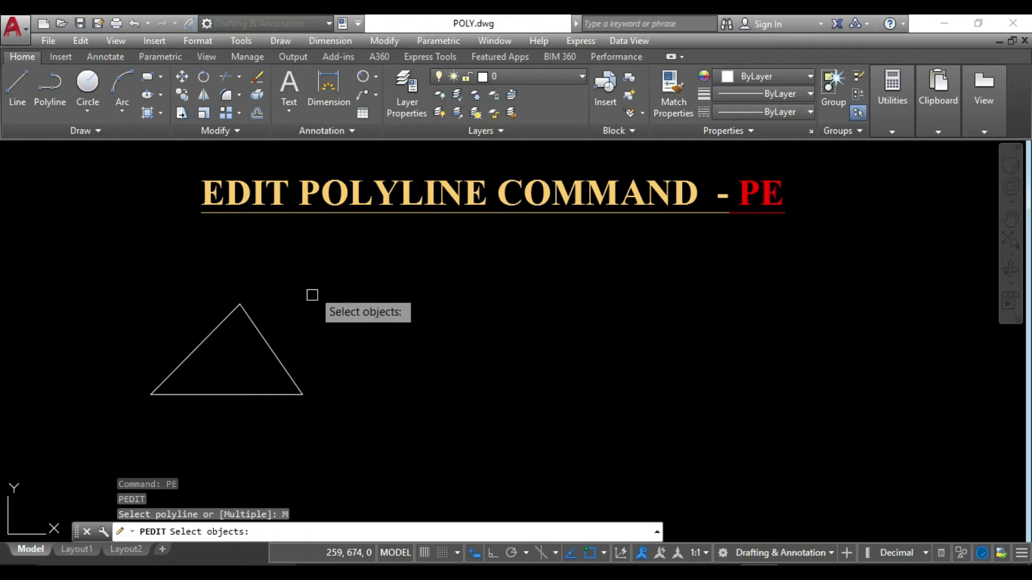
left_click(327, 278)
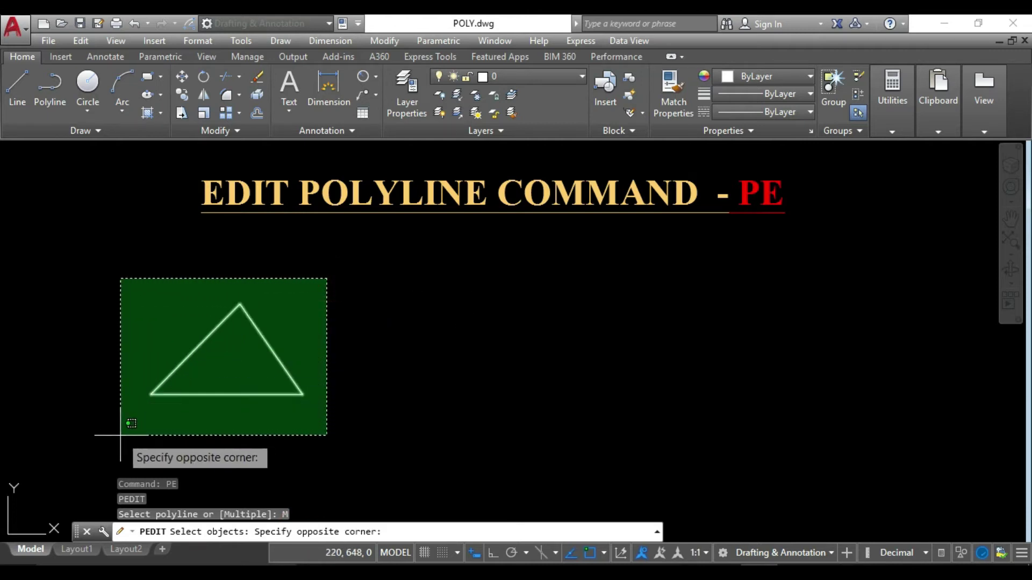
left_click(120, 435)
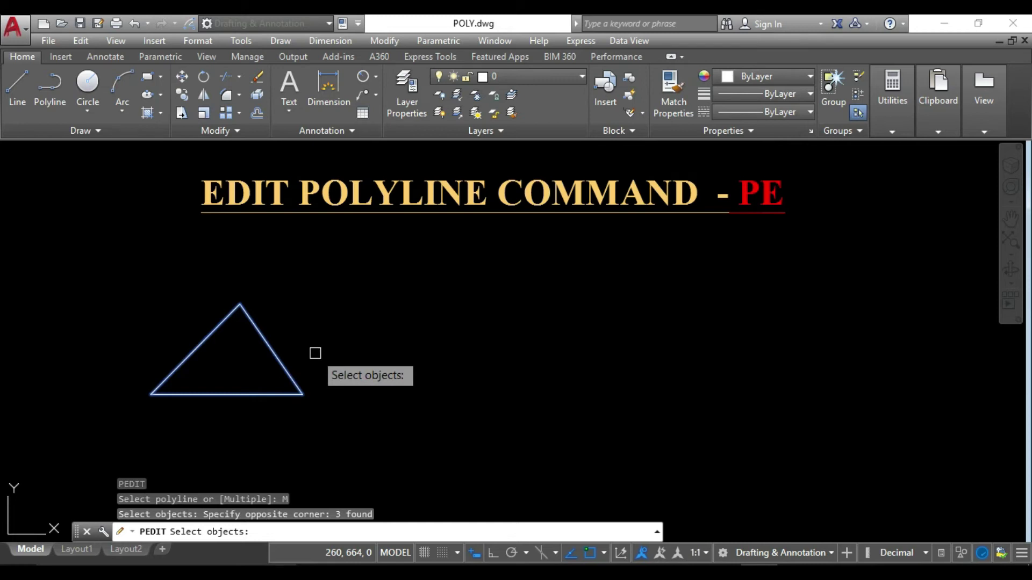
key("Return")
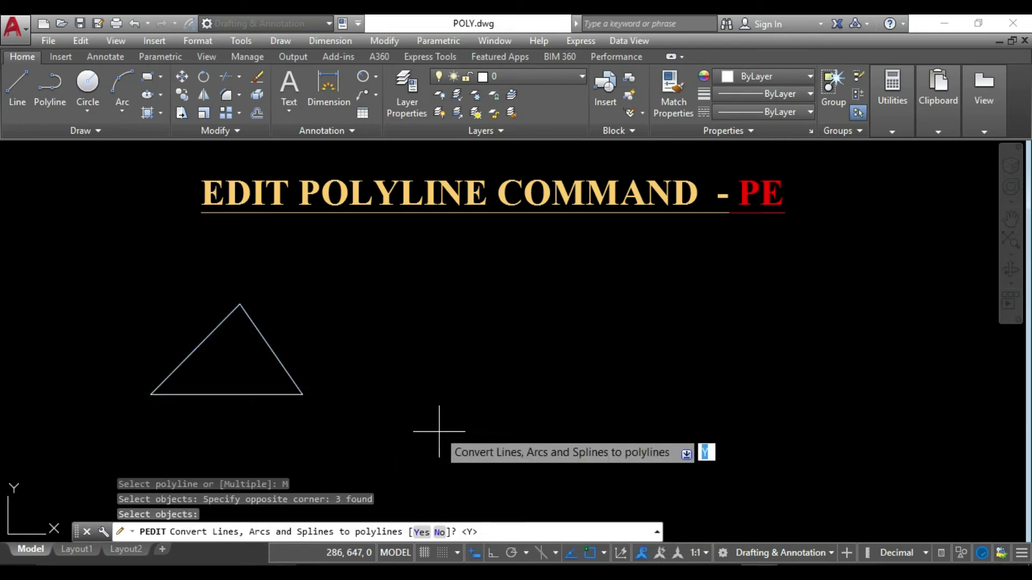
key("Return")
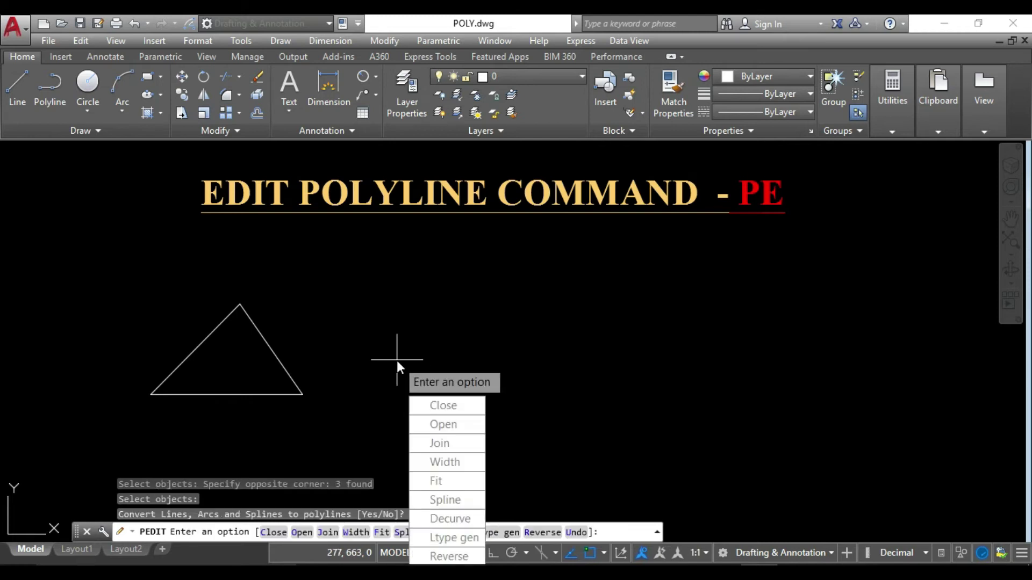
- Join the segments with the default fuzz distance 38 and confirm the triangle is one piece
left_click(451, 444)
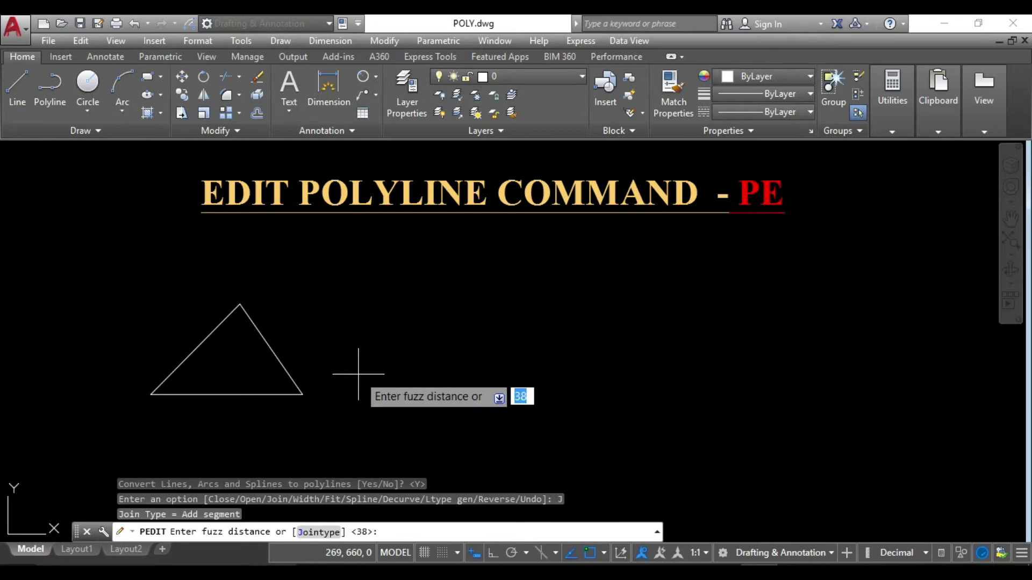
key("Return")
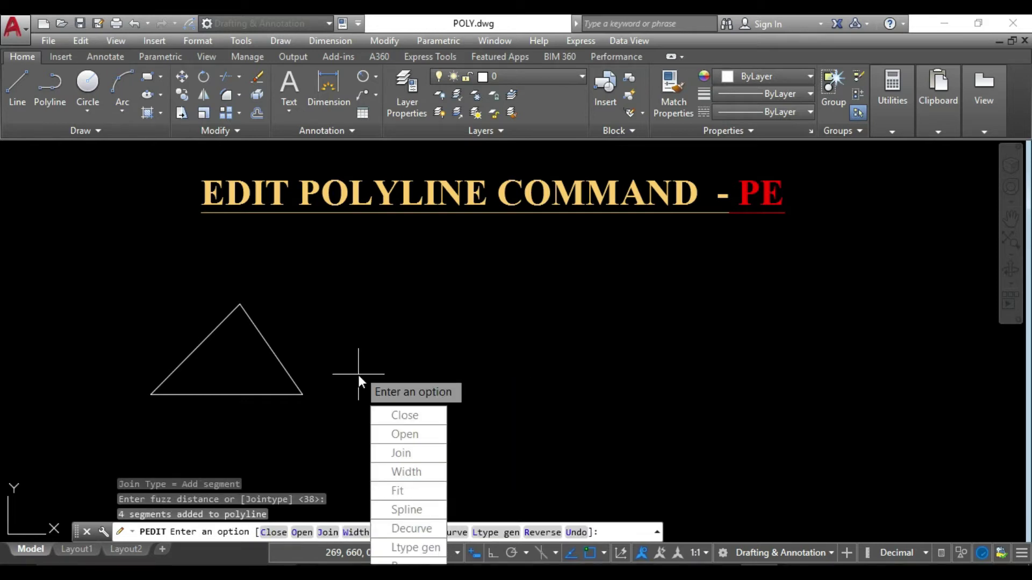
key("Escape")
left_click(270, 342)
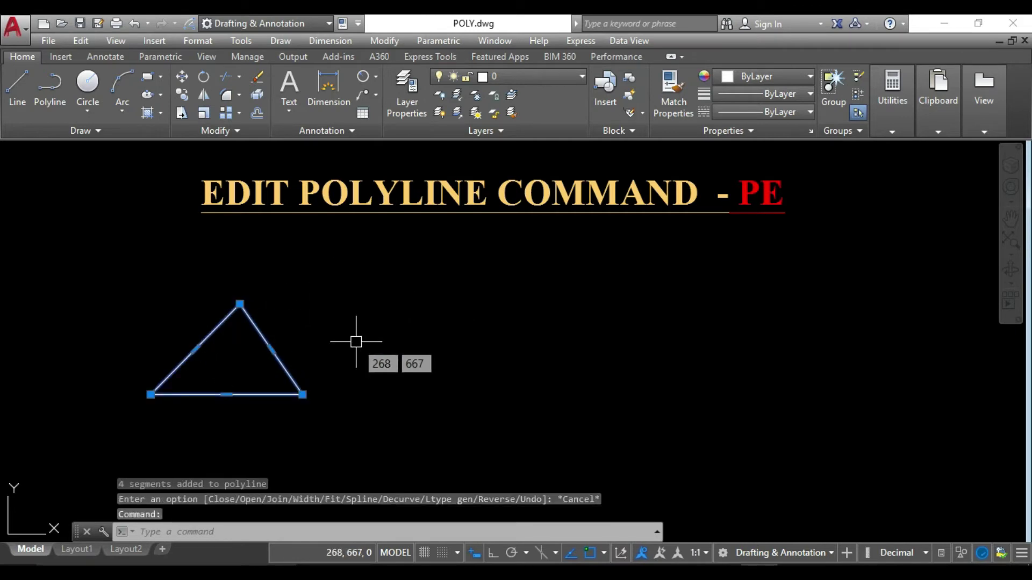
key("Escape")
- Pan to empty space and draw a thick ten-vertex zigzag polyline
scroll(413, 385, "down", 2)
middle_click_drag(381, 302, 284, 207)
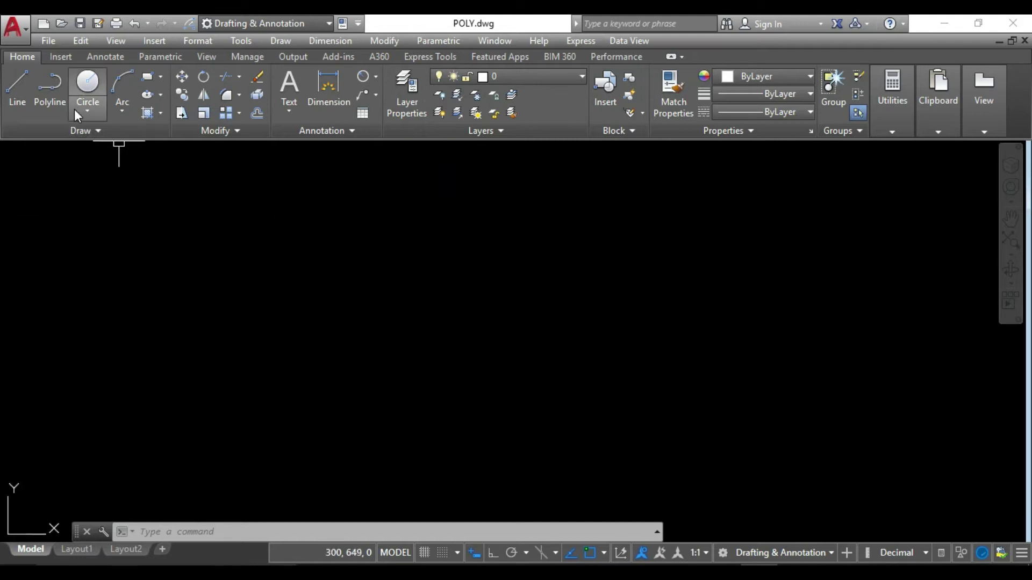
left_click(57, 94)
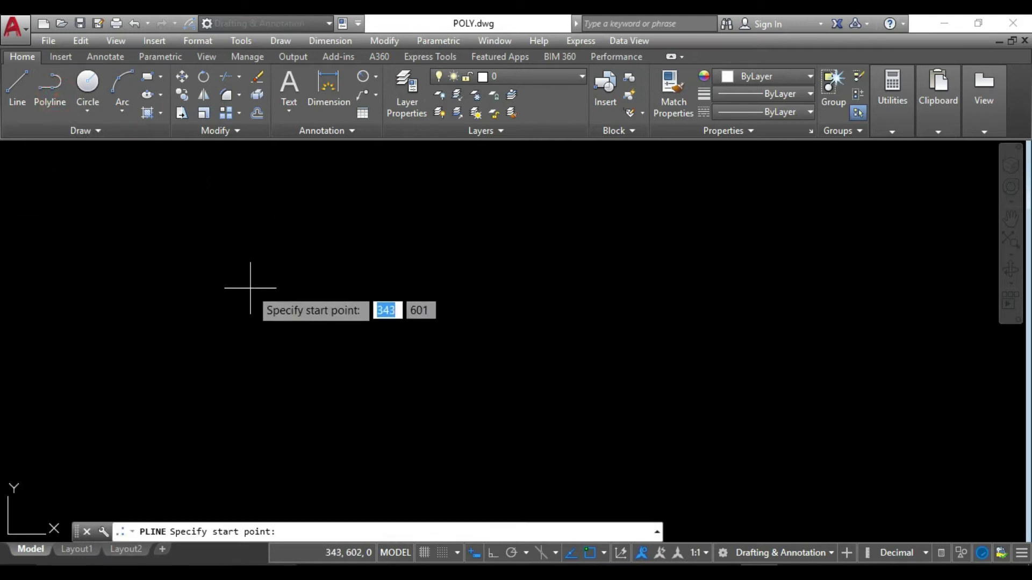
left_click(188, 337)
left_click(228, 248)
left_click(416, 335)
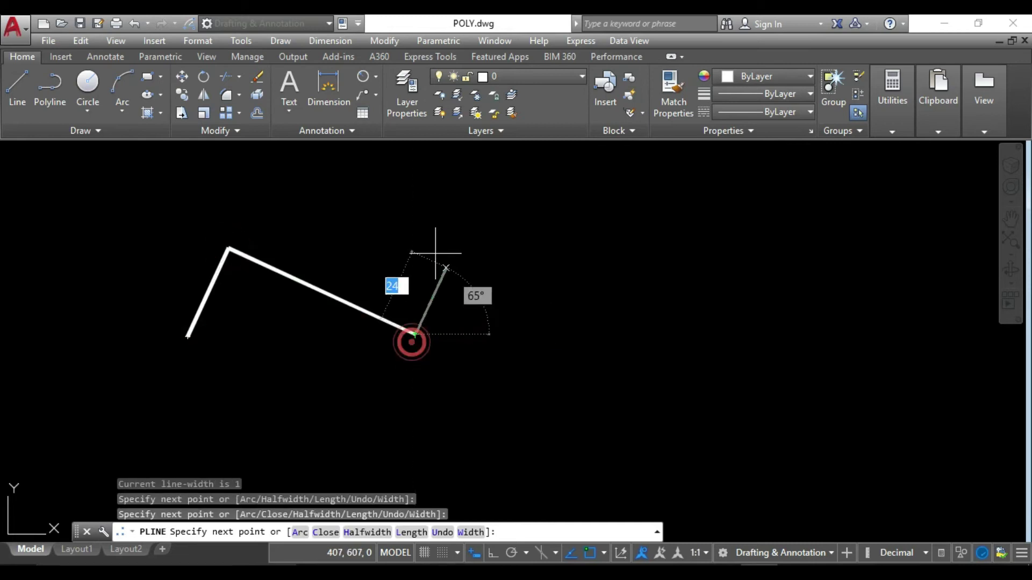
left_click(461, 235)
left_click(601, 273)
left_click(711, 193)
left_click(710, 353)
middle_click_drag(603, 470, 591, 377)
left_click(547, 437)
left_click(462, 365)
left_click(322, 428)
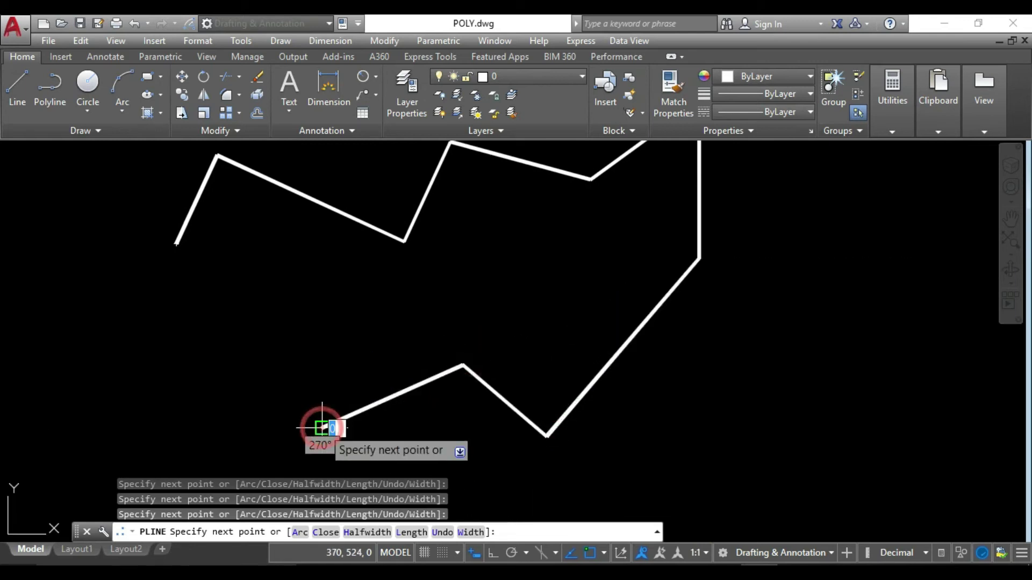
key("Escape")
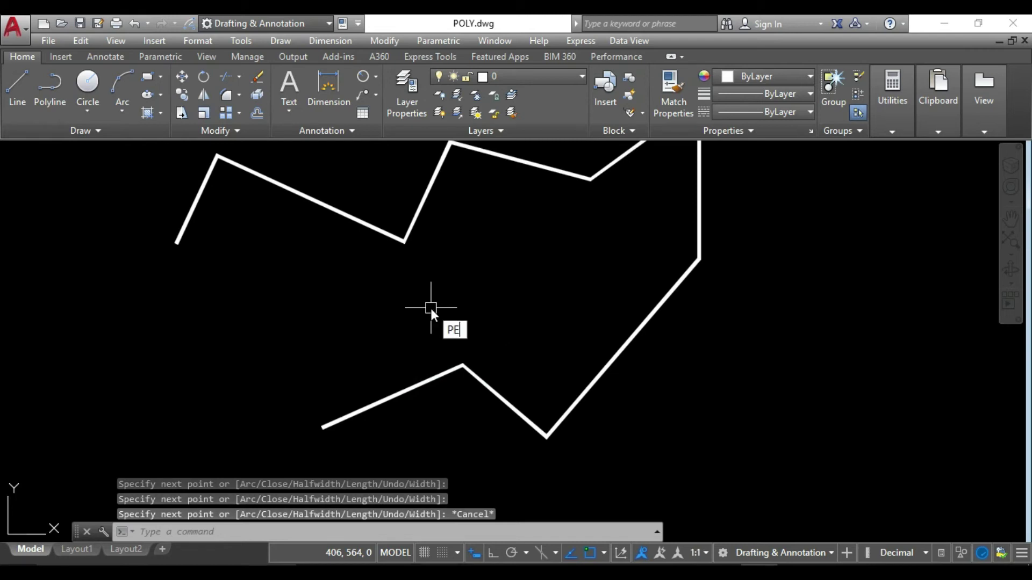
- Pick the zigzag with PEDIT, close it into a loop, then reopen it with Open
key("Return")
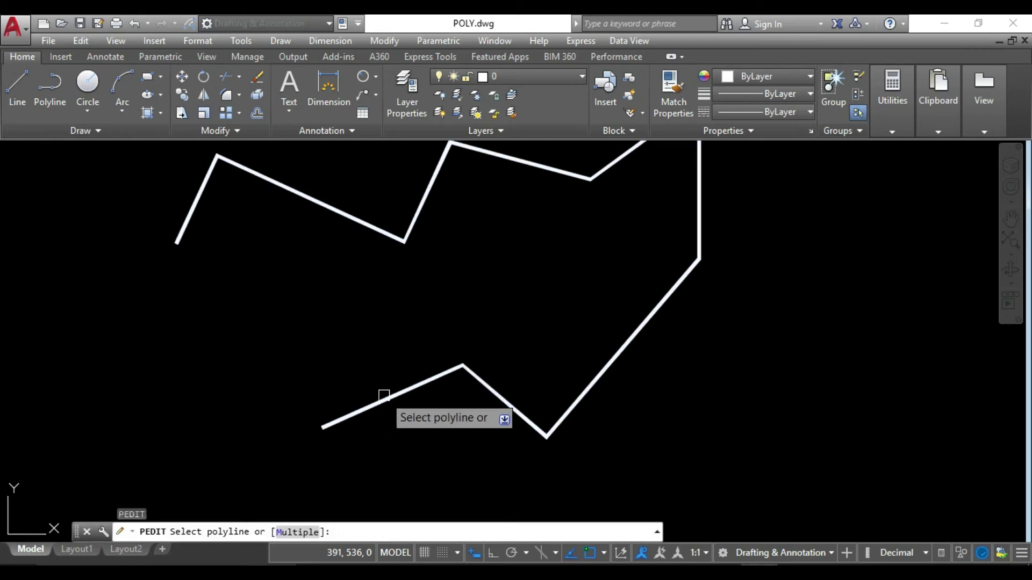
left_click(396, 237)
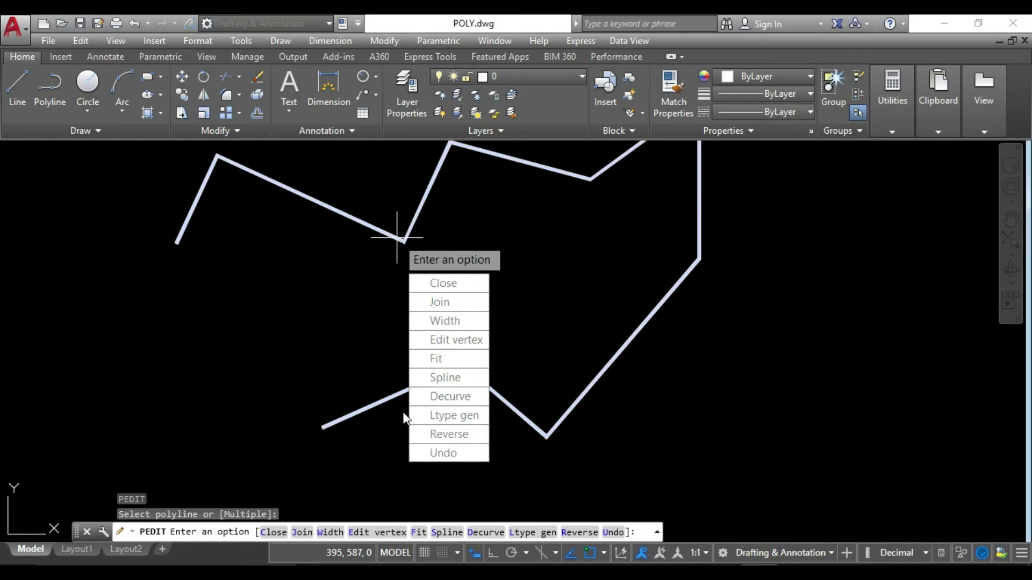
left_click(439, 282)
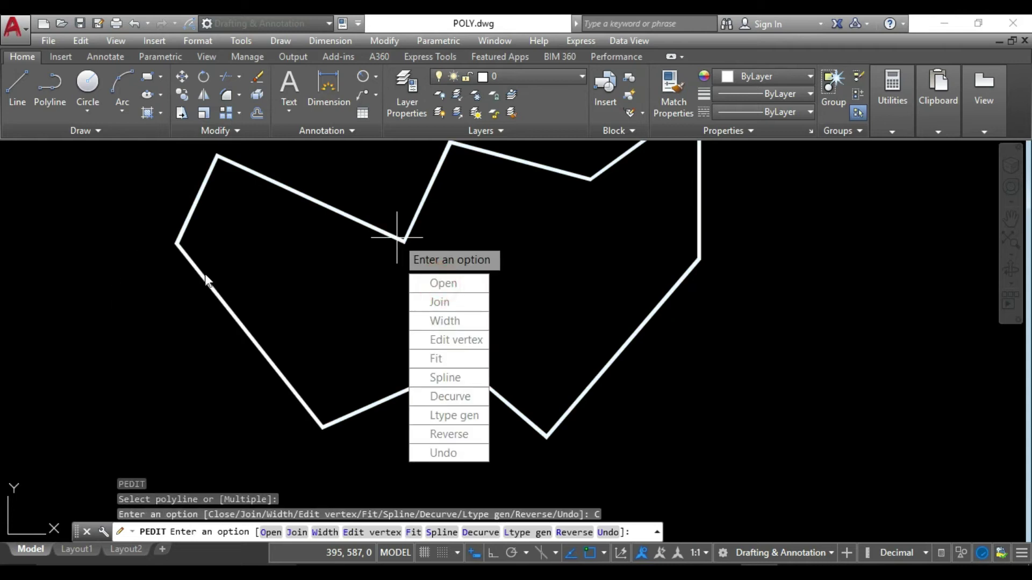
left_click(438, 283)
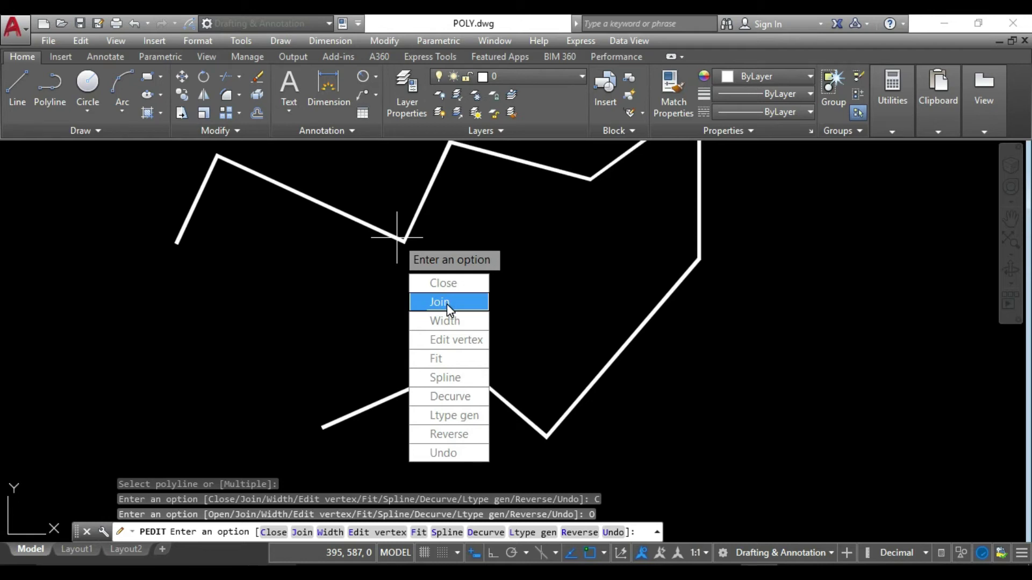
- Set the zigzag's width to 6, then change it to a uniform width of 2
left_click(447, 321)
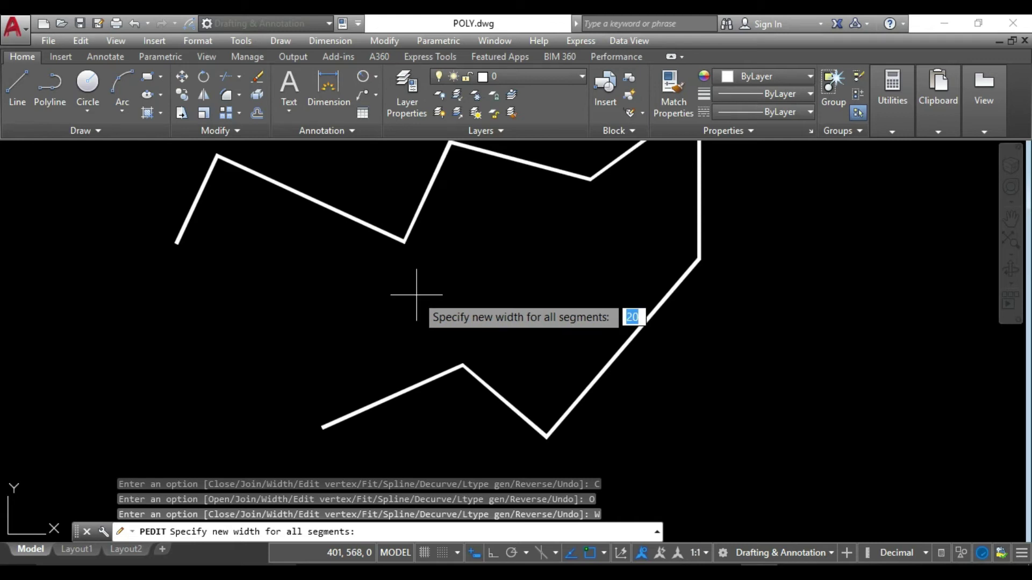
type("6")
key("Return")
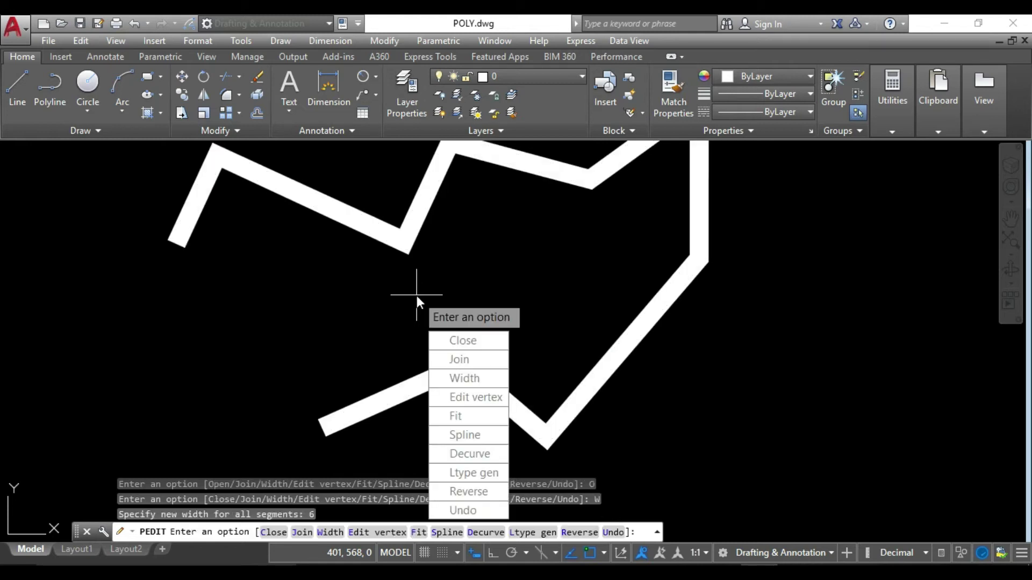
left_click(486, 384)
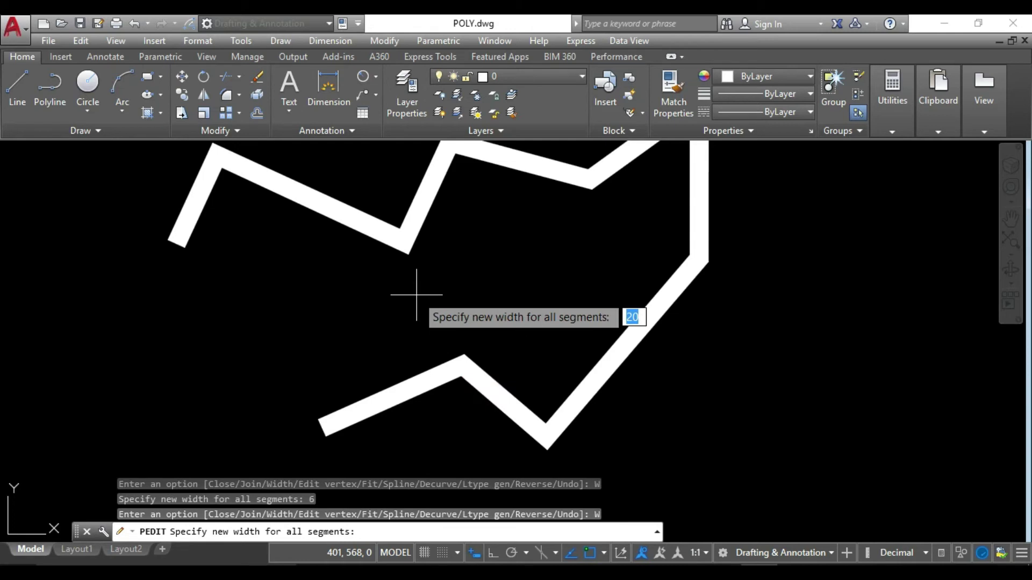
type("2")
key("Return")
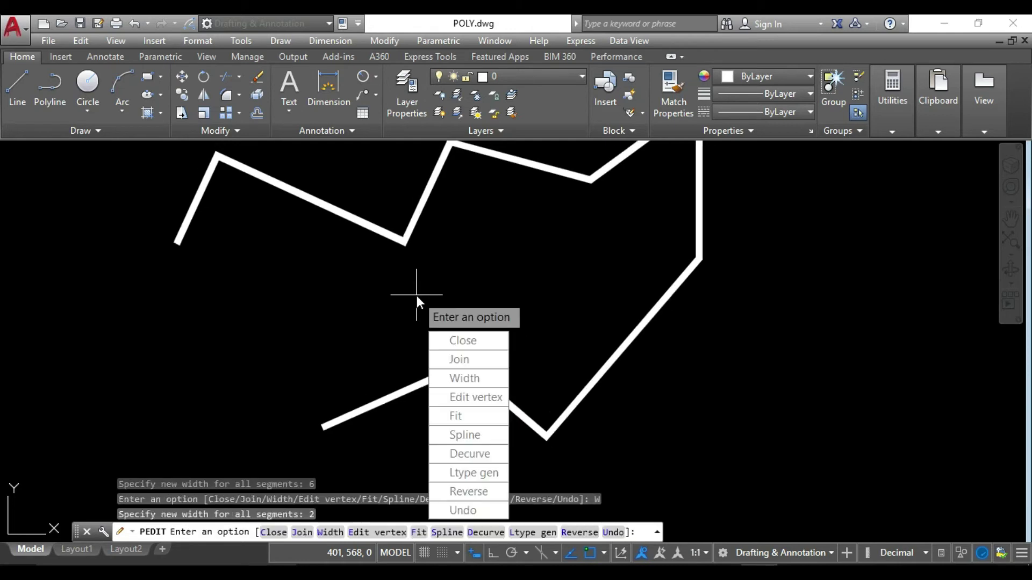
- Enter vertex editing and advance the marker along the zigzag with Next
left_click(477, 399)
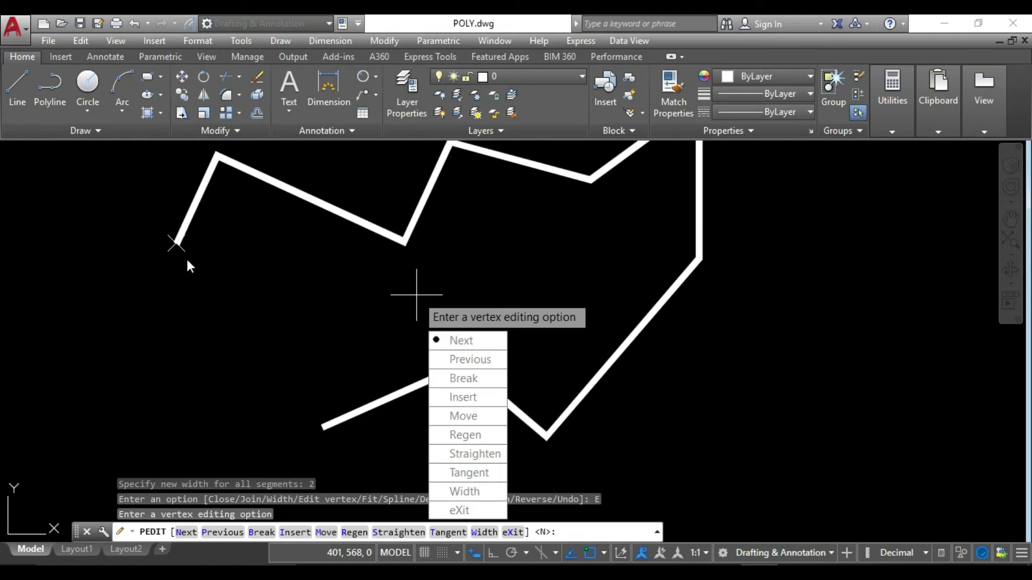
left_click(470, 364)
left_click(478, 344)
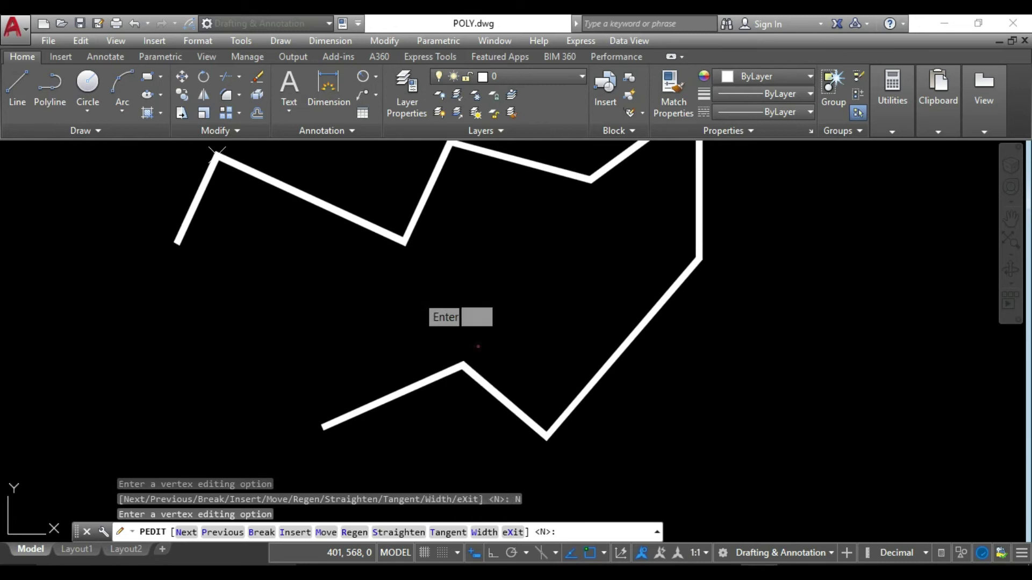
left_click(462, 340)
left_click(488, 341)
left_click(474, 340)
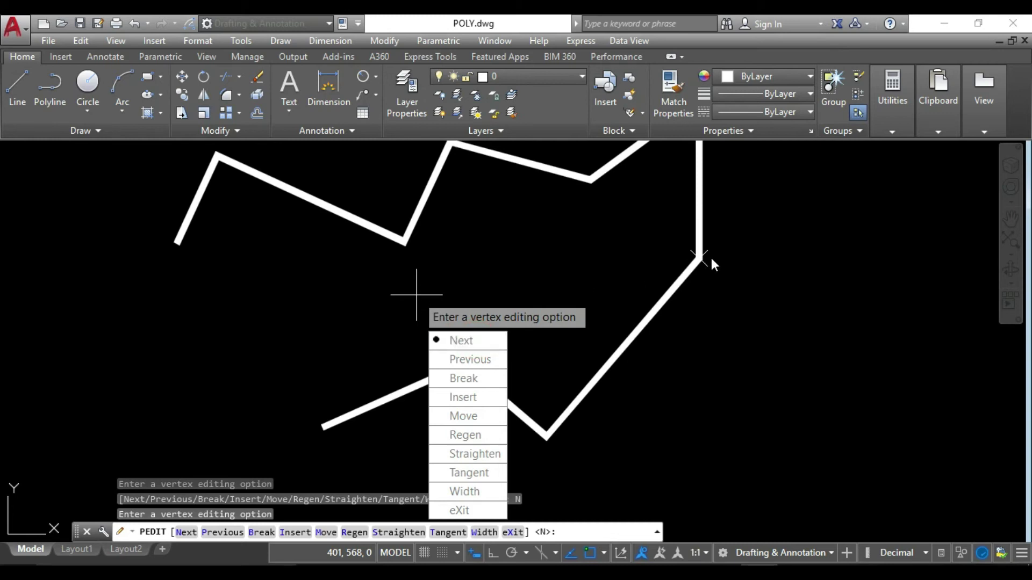
- Step back to the top-right corner vertex and break the polyline there with Go
middle_click_drag(710, 256, 686, 344)
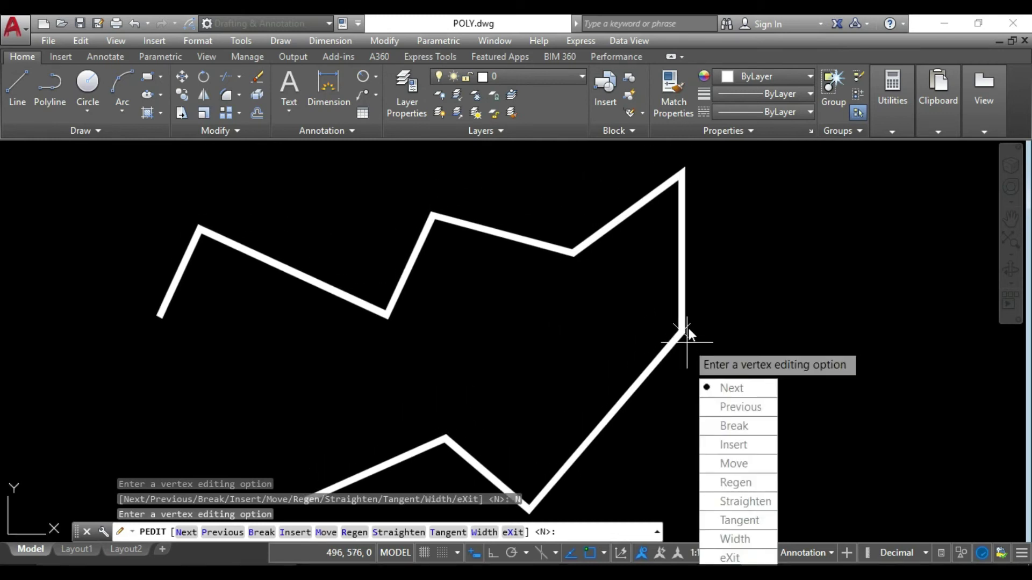
left_click(739, 409)
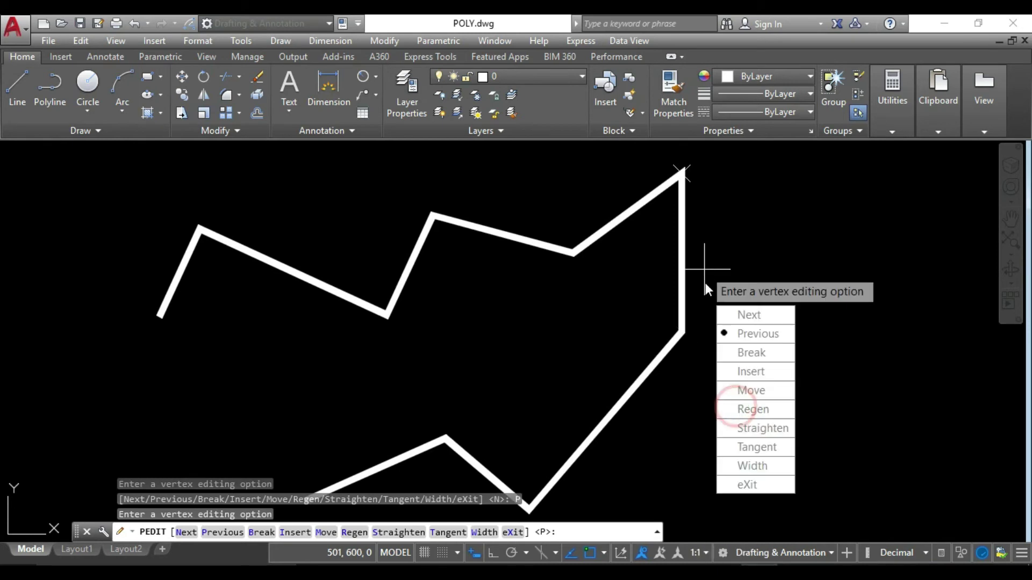
left_click(762, 354)
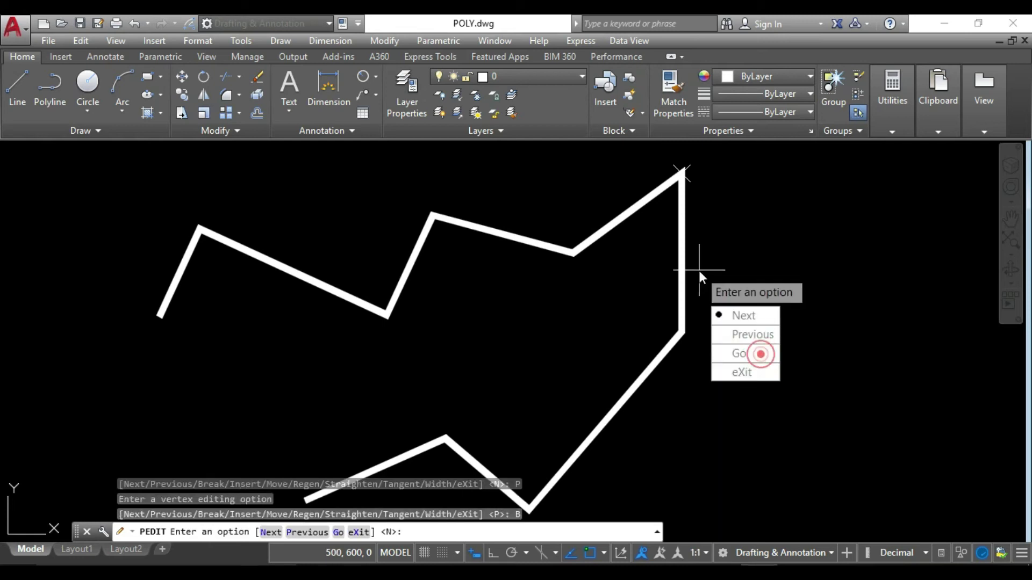
left_click(728, 349)
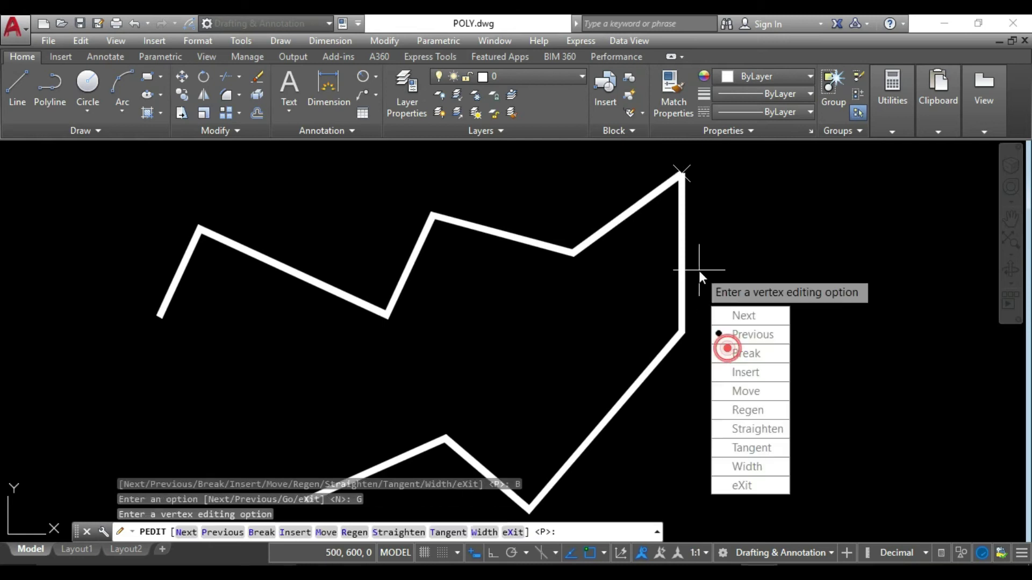
- Exit PEDIT and select the lower piece to show the zigzag is now split
key("Escape")
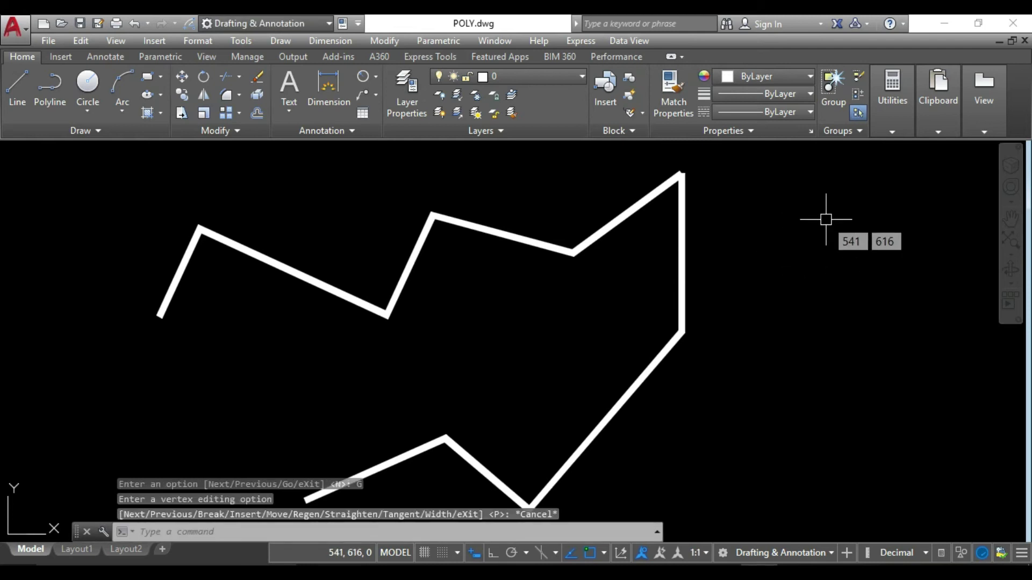
middle_click_drag(825, 219, 852, 217)
scroll(853, 218, "down", 2)
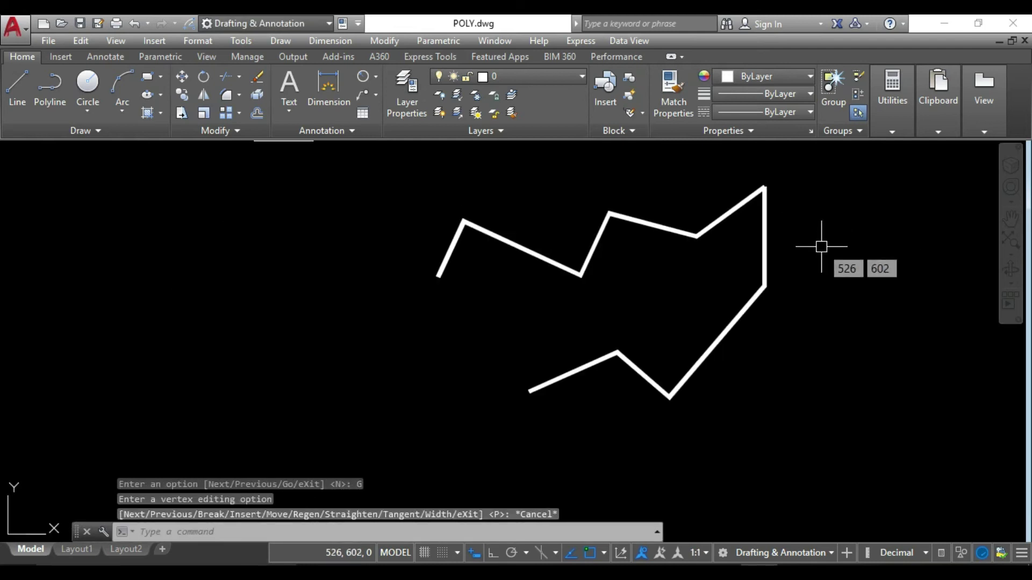
left_click(766, 260)
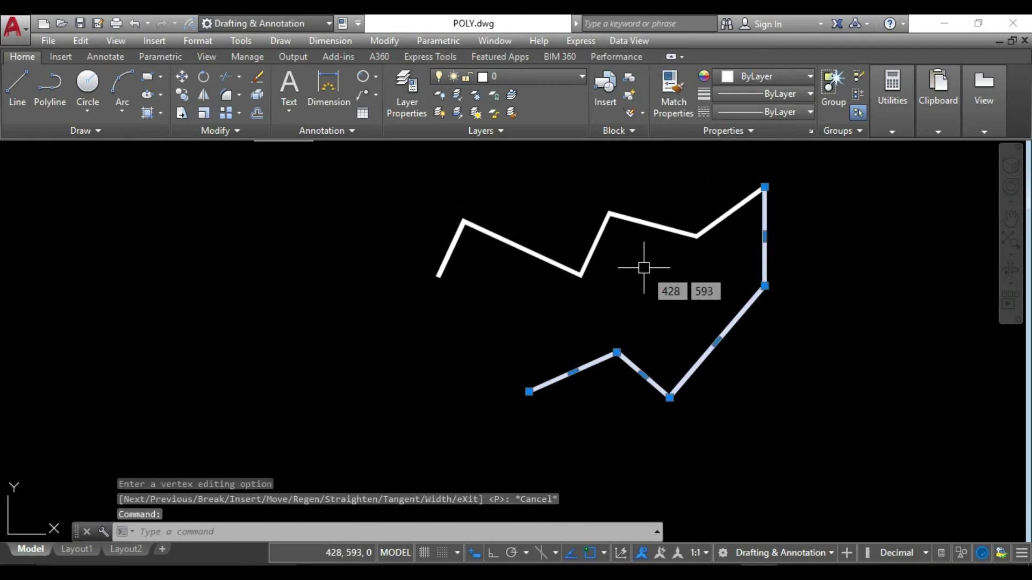
middle_click_drag(720, 309, 533, 112)
key("Escape")
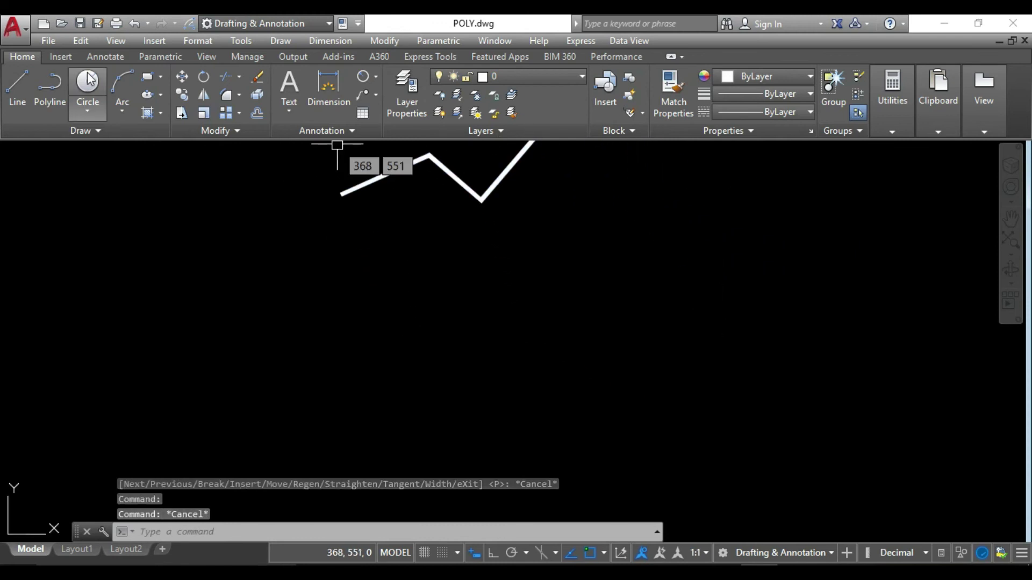
- Draw a new open seven-vertex zigzag polyline and start PEDIT on it
left_click(37, 85)
left_click(182, 324)
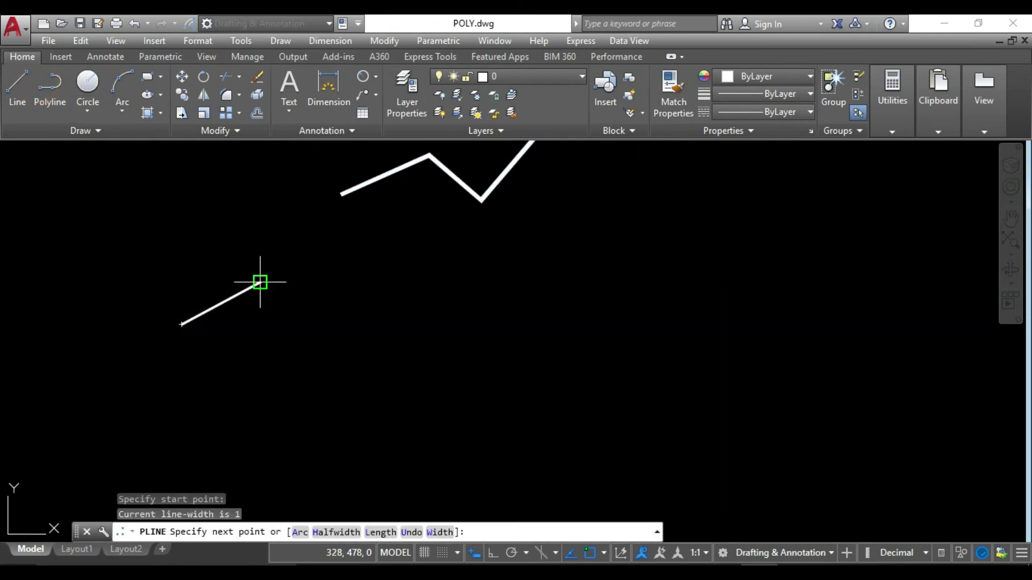
left_click(261, 282)
left_click(368, 392)
left_click(524, 288)
left_click(706, 254)
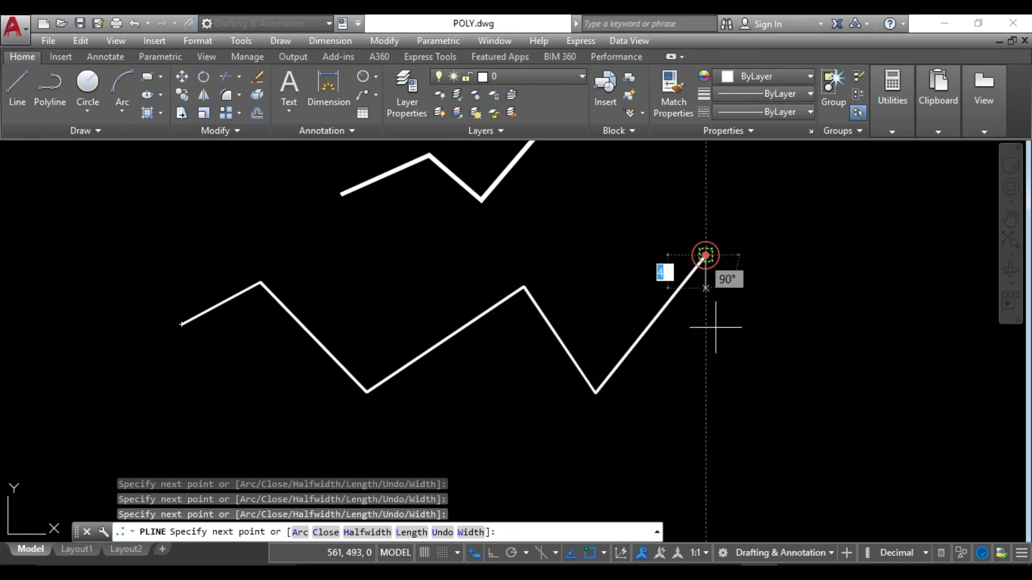
middle_click_drag(742, 403, 726, 301)
left_click(706, 458)
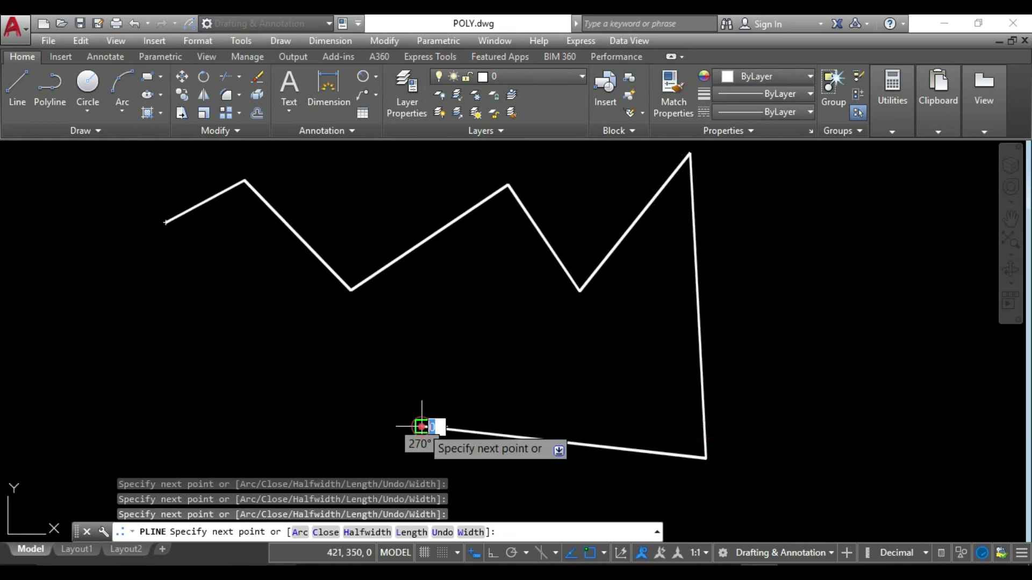
left_click(422, 426)
key("Escape")
type("E")
key("Return")
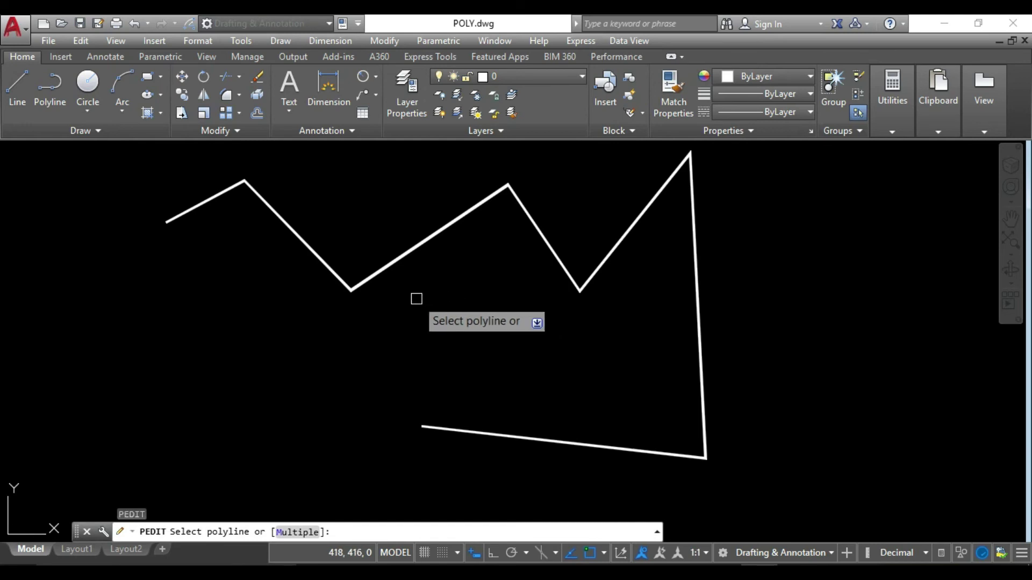
- Pick the new zigzag and apply Fit to curve it through its vertices
left_click(385, 268)
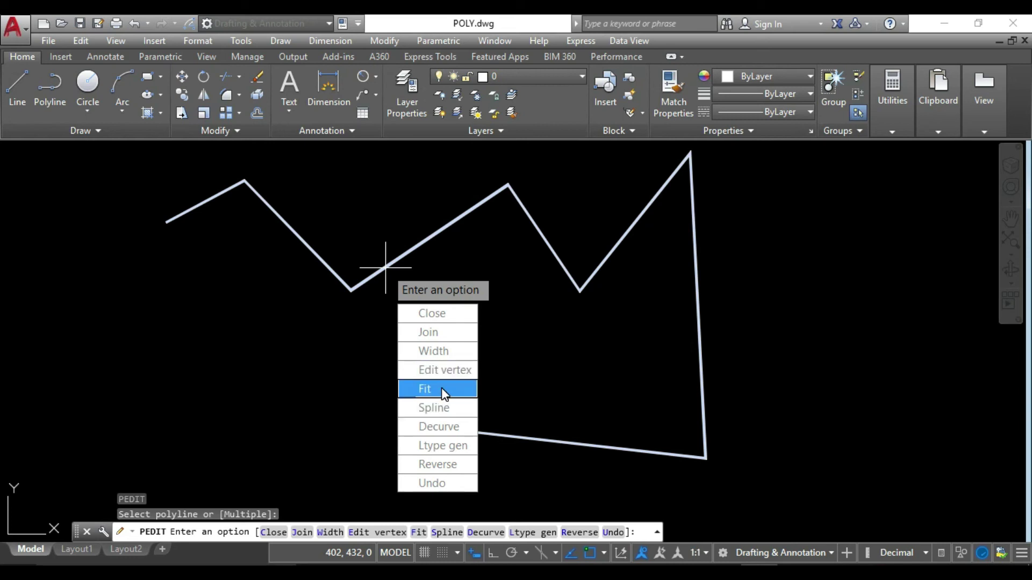
left_click(440, 388)
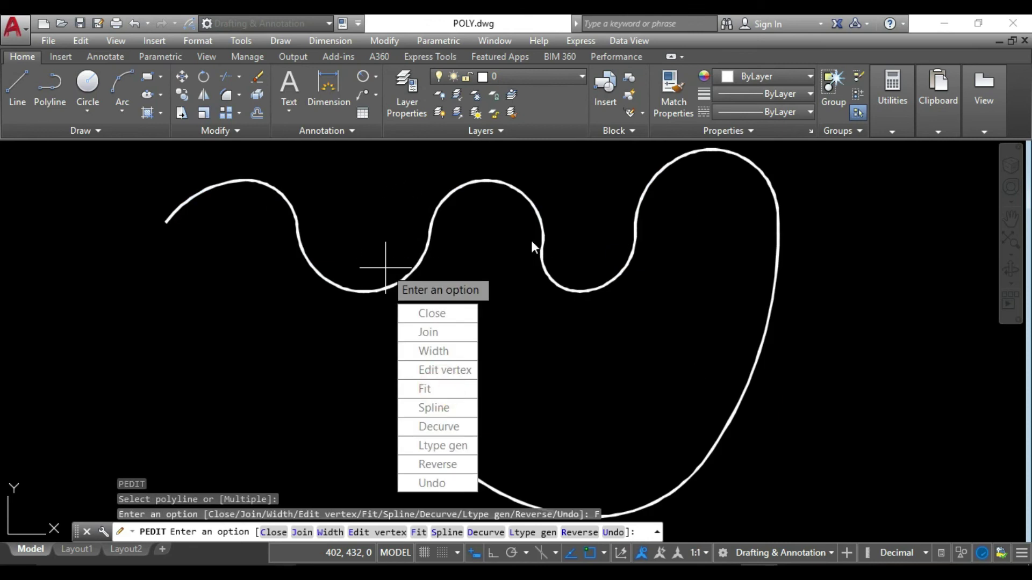
scroll(592, 330, "up", 2)
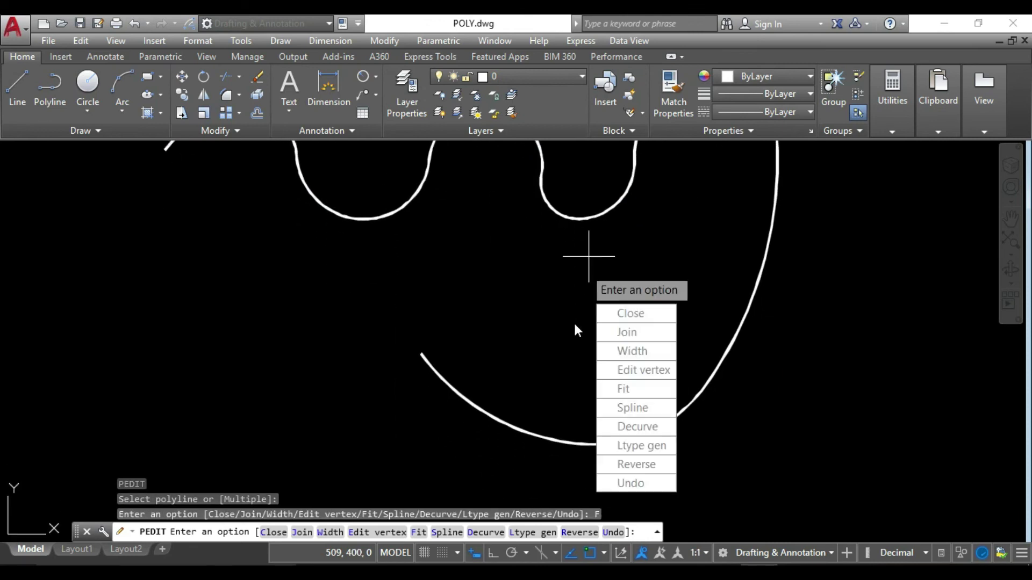
scroll(574, 323, "down", 4)
middle_click_drag(575, 324, 555, 291)
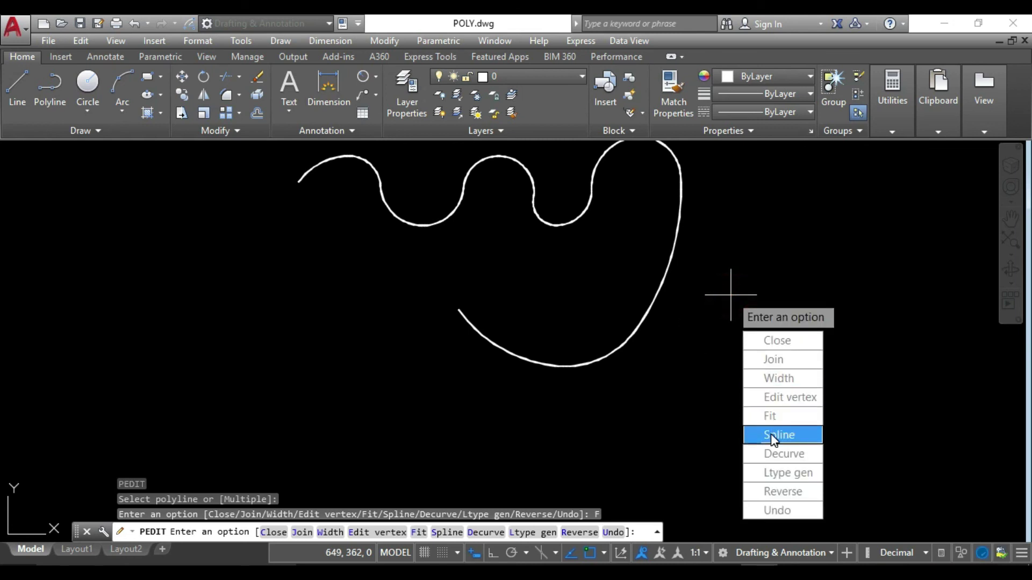
middle_click_drag(737, 294, 735, 311)
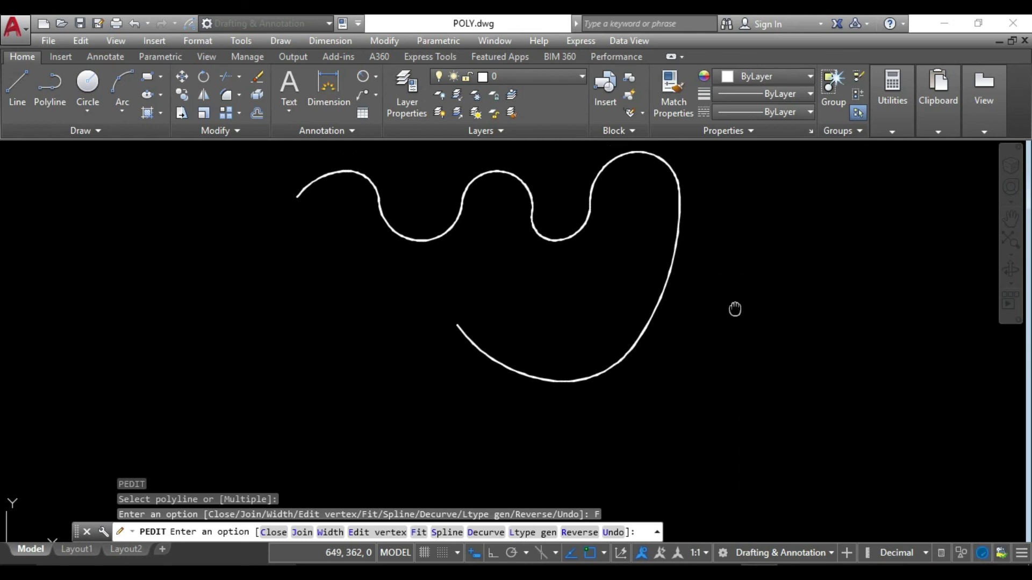
- Apply Spline to the zigzag, Decurve it back to straight segments, and exit PEDIT
key("Return")
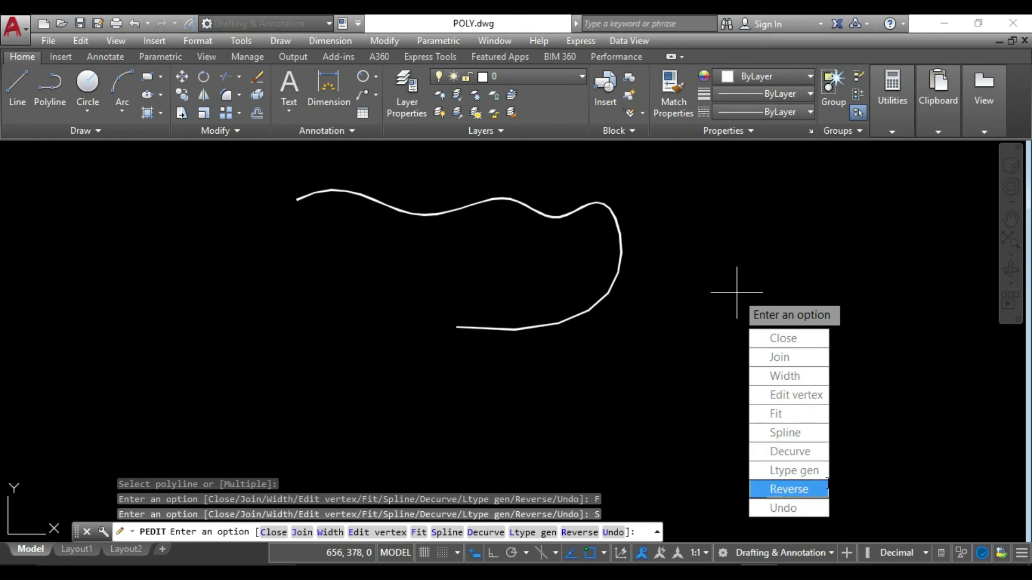
left_click(793, 448)
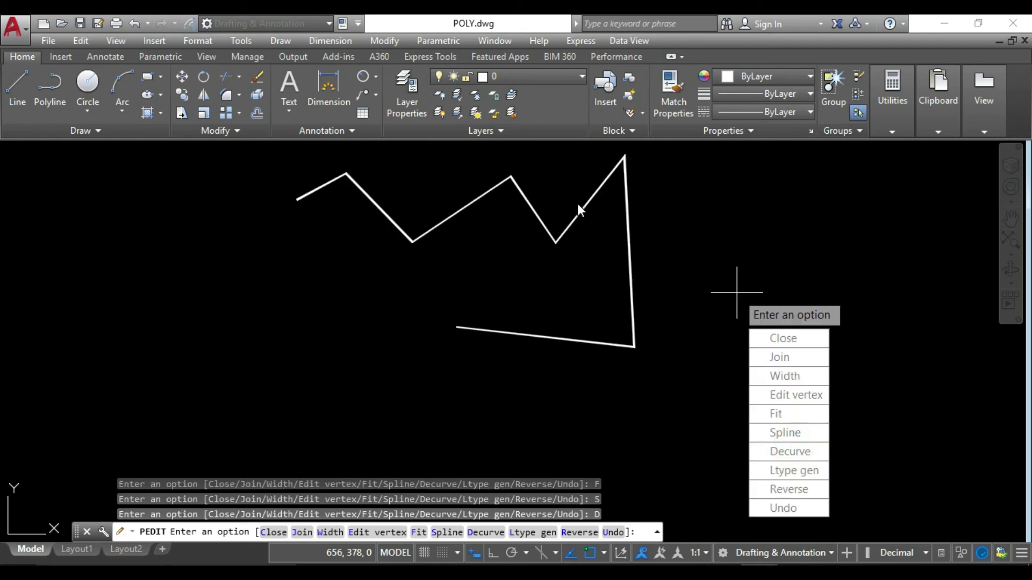
mouse_move(586, 273)
middle_mouse_down()
mouse_move(587, 307)
mouse_move(580, 236)
middle_mouse_up()
right_click(588, 246)
key("Escape")
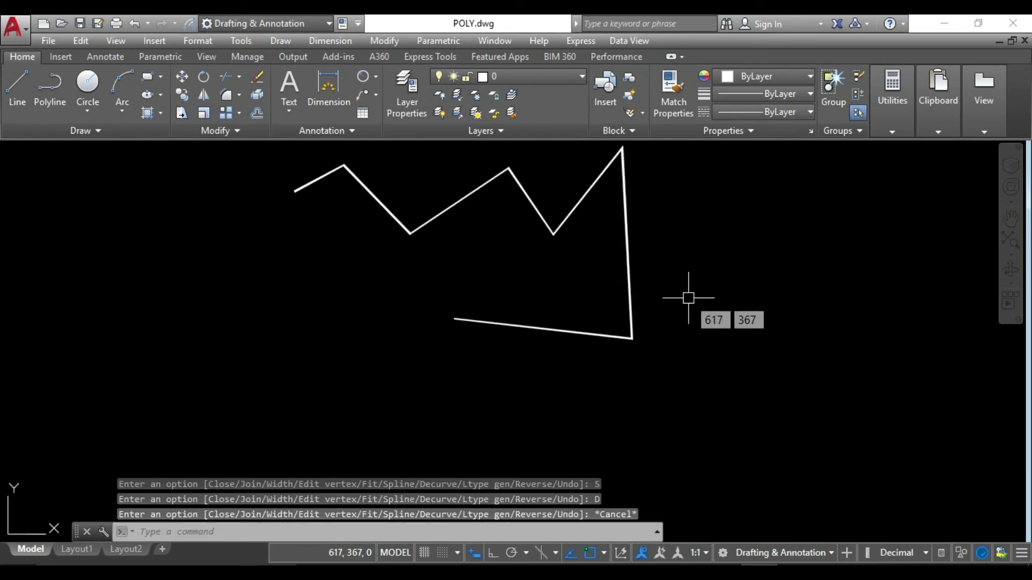